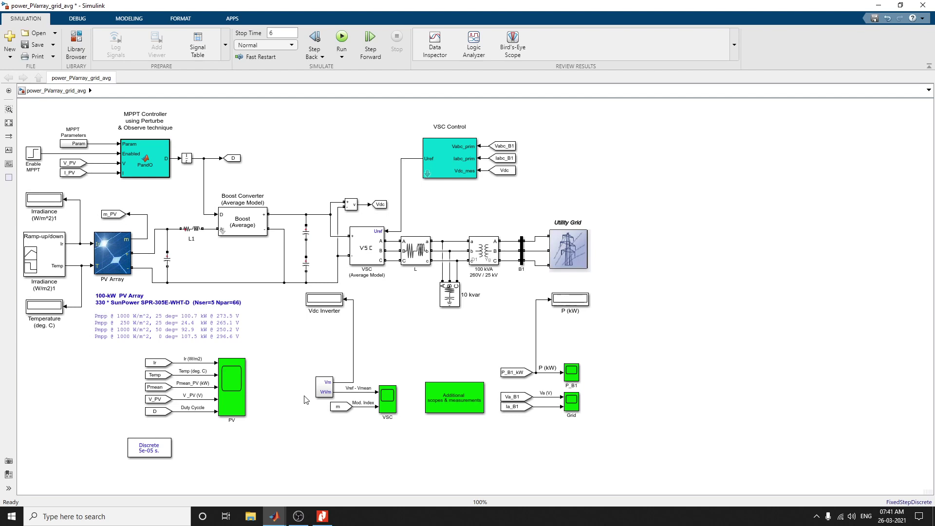
# Point out the VSC average-model block and Pmpp annotation, then select the PV Array block
pyautogui.click(383, 248)
pyautogui.click(243, 321)
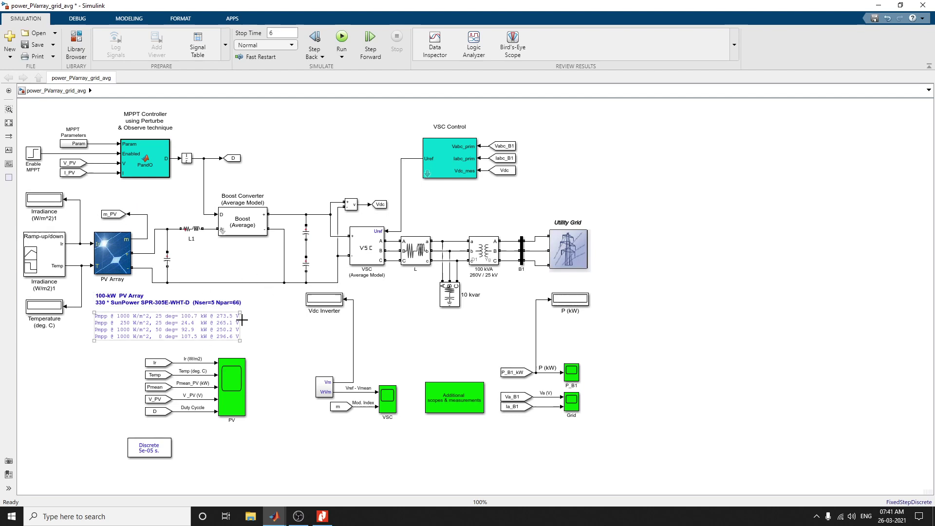
pyautogui.click(137, 355)
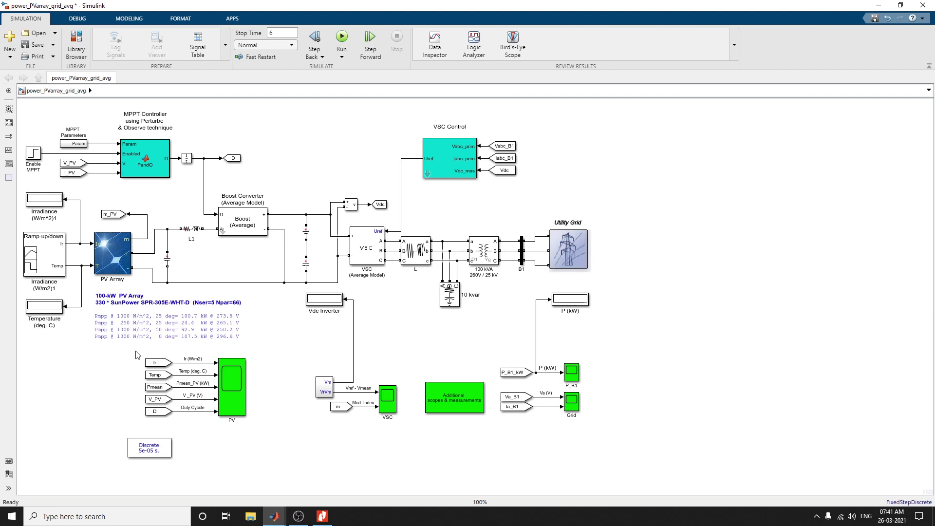
pyautogui.click(113, 263)
# Open the PV Array parameters, review 66 parallel strings and 5 series modules, and expand the Module list
pyautogui.doubleClick(113, 263)
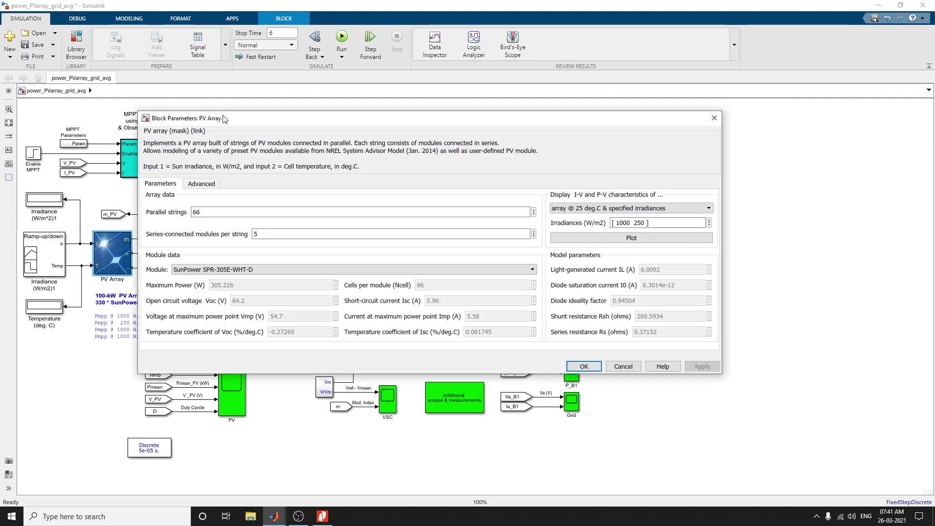
pyautogui.moveTo(224, 119); pyautogui.dragTo(300, 108)
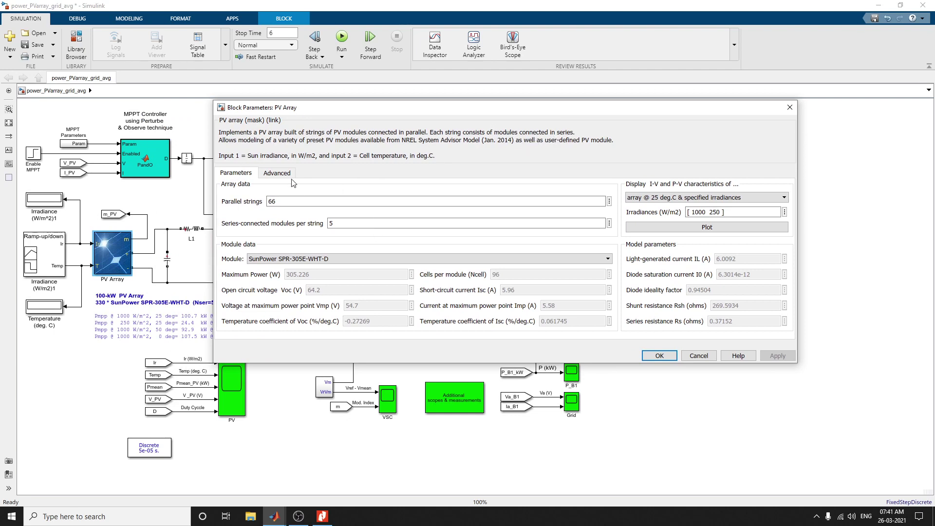
pyautogui.click(276, 203)
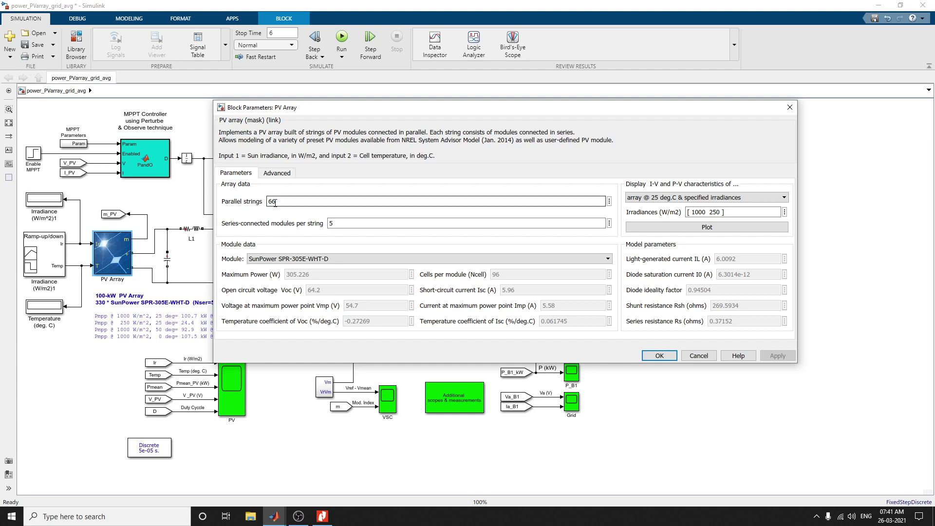
pyautogui.click(353, 225)
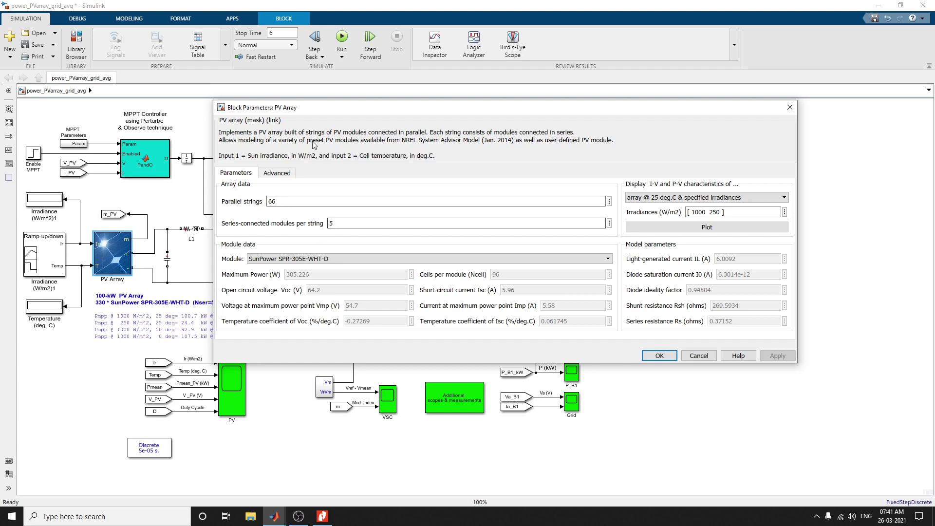
pyautogui.moveTo(319, 108); pyautogui.dragTo(321, 79)
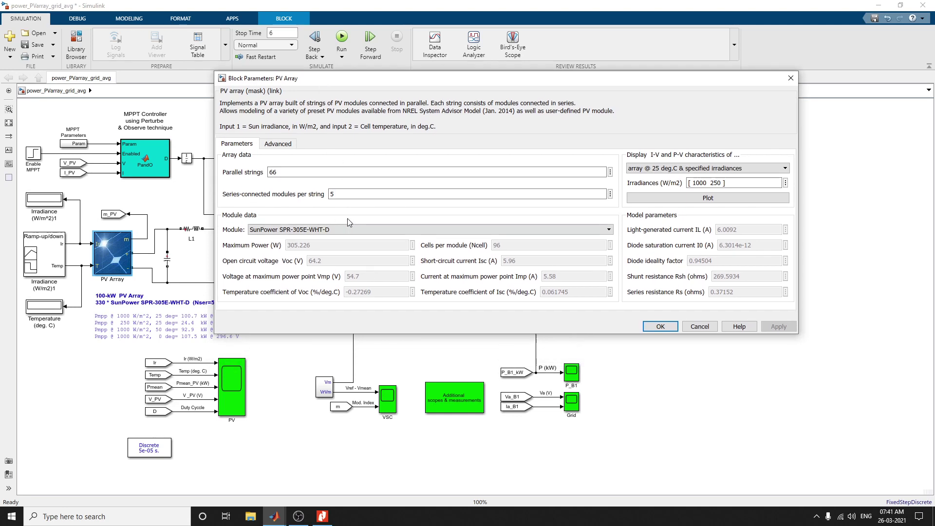
pyautogui.click(291, 233)
pyautogui.scroll(-10, 602, 332)
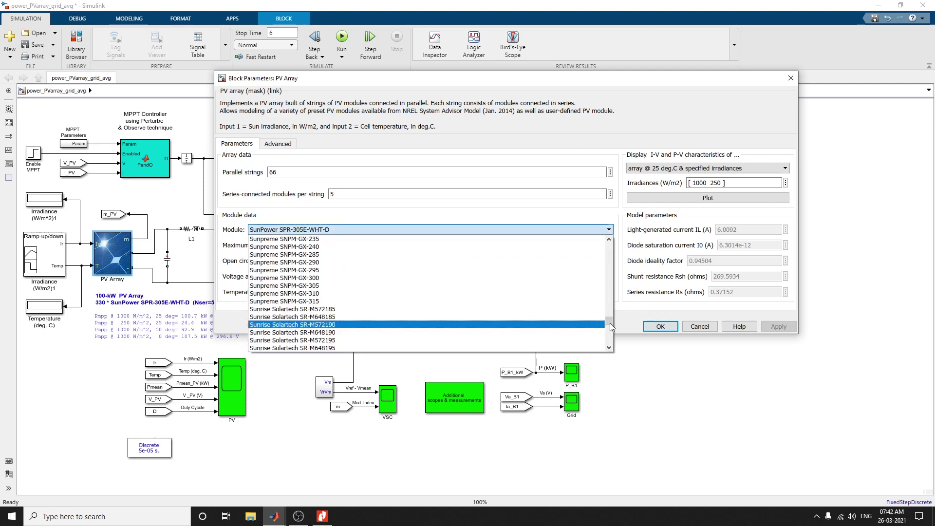
# Scroll the preset Module list down to the Advanced Renewable Energy entries
pyautogui.moveTo(609, 322); pyautogui.dragTo(604, 249)
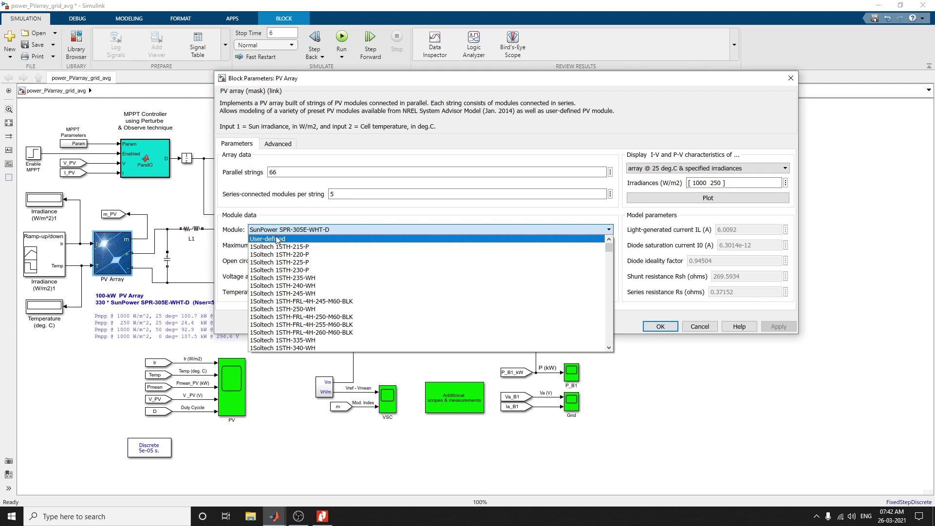
pyautogui.scroll(-1, 300, 322)
pyautogui.scroll(-10, 299, 322)
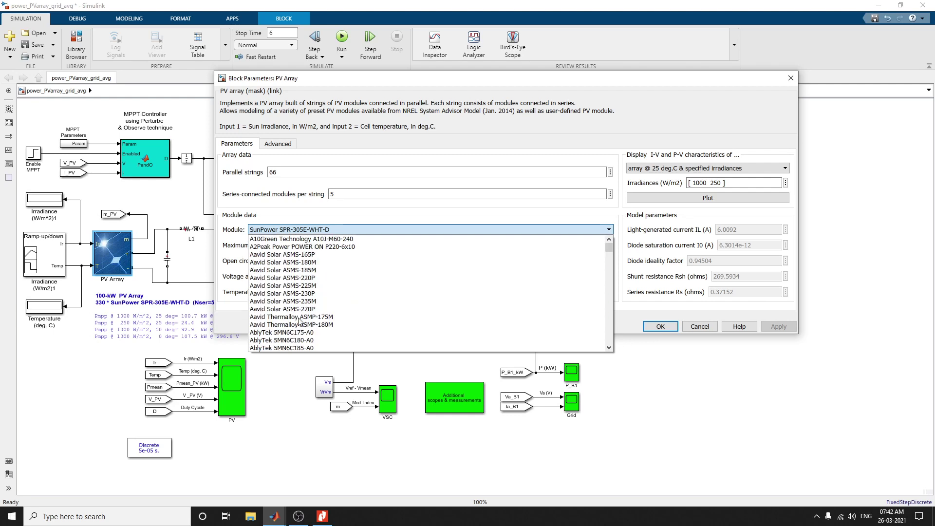
pyautogui.scroll(-4, 299, 322)
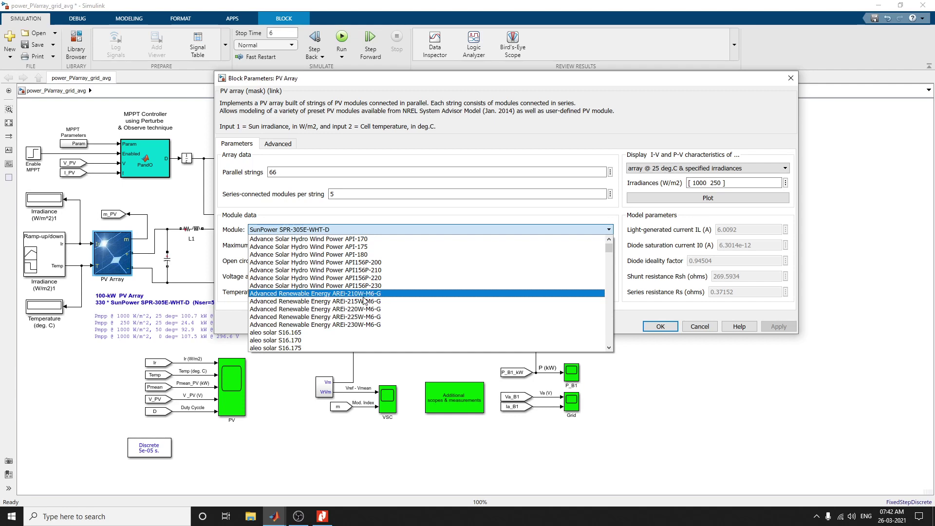
# Choose the AREi-230W-M6-G module, view its I-V and P-V curves, and apply with OK
pyautogui.click(361, 326)
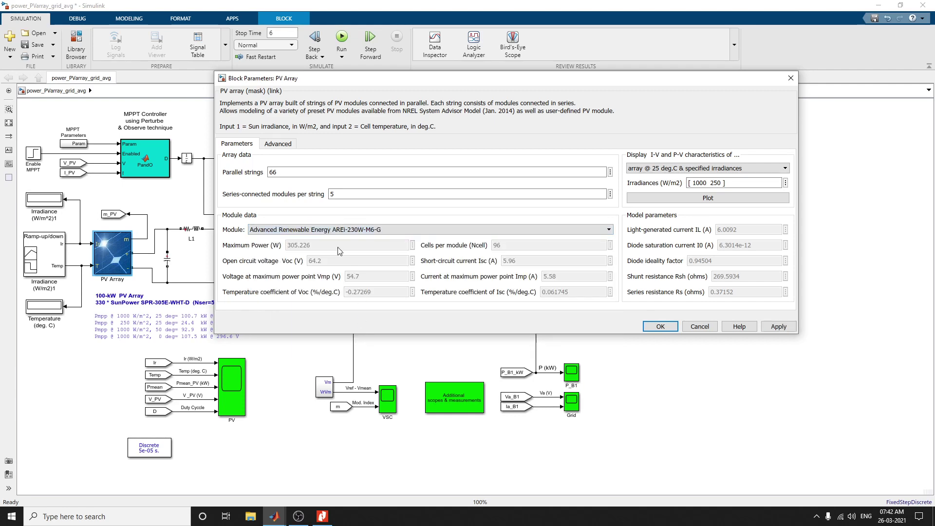
pyautogui.click(674, 201)
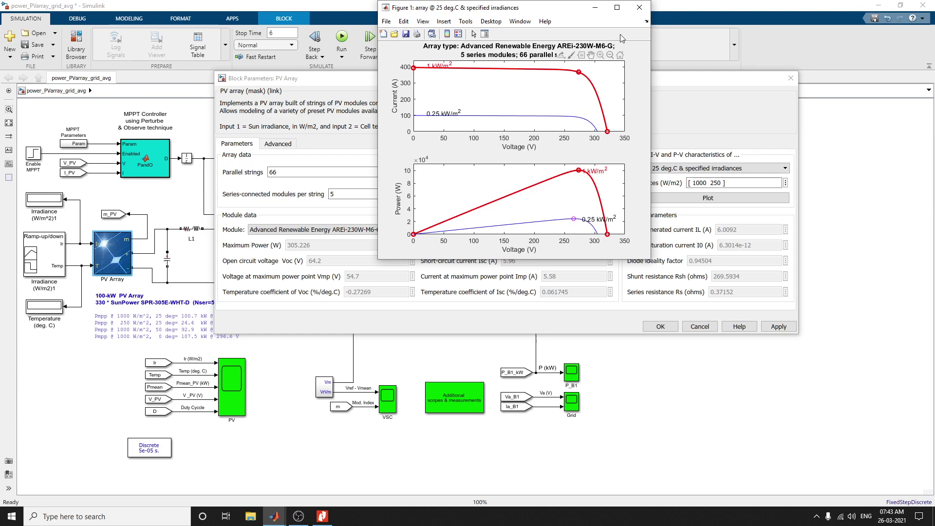
pyautogui.click(638, 12)
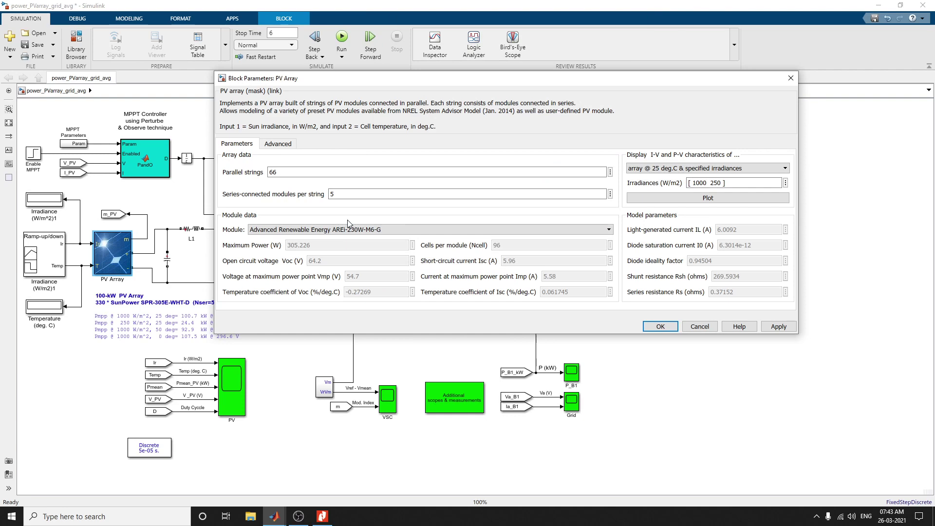
pyautogui.click(661, 328)
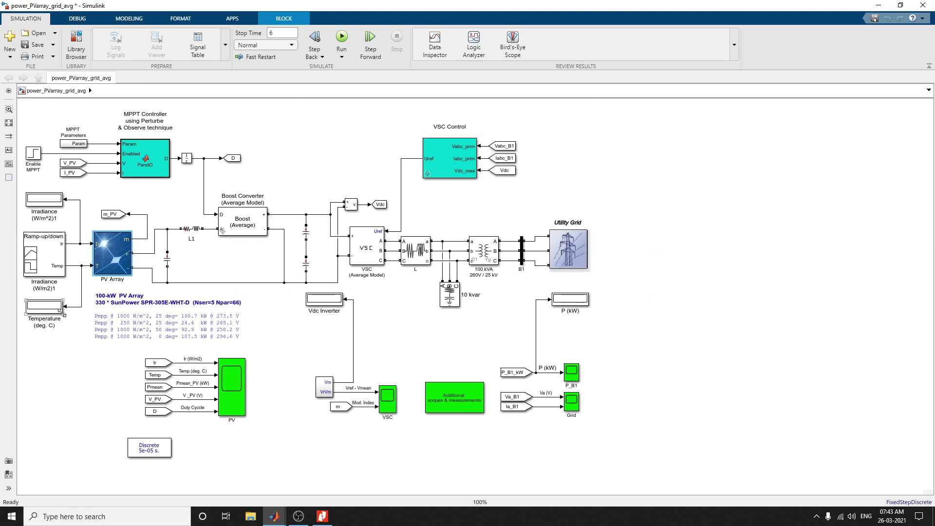
pyautogui.doubleClick(146, 152)
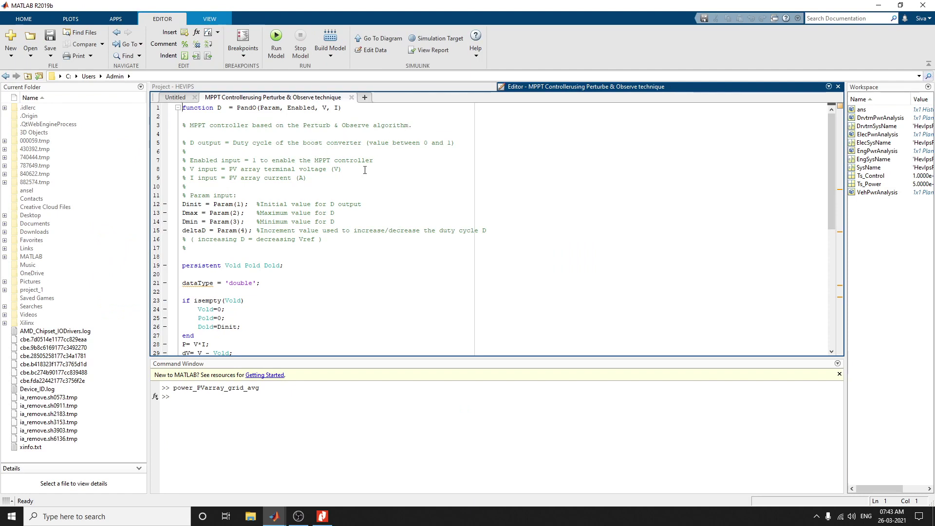
pyautogui.scroll(-10, 316, 196)
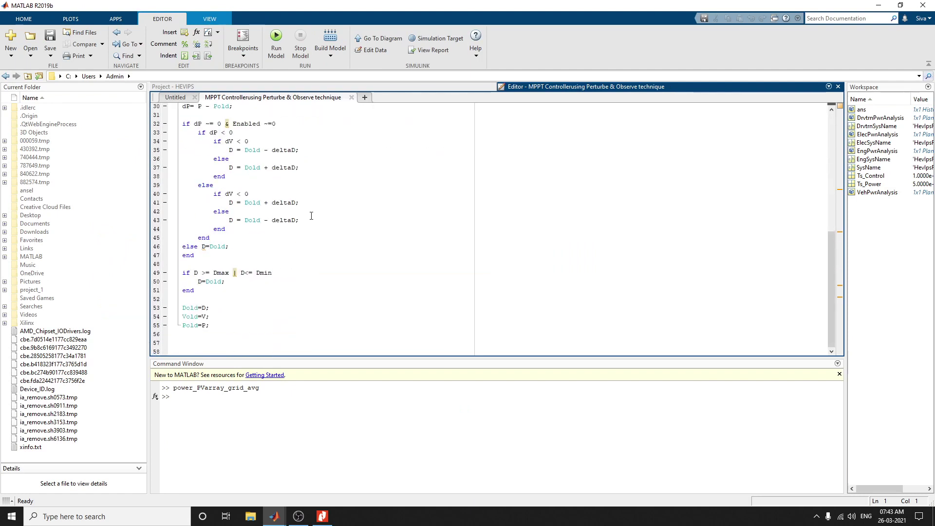
pyautogui.scroll(10, 311, 223)
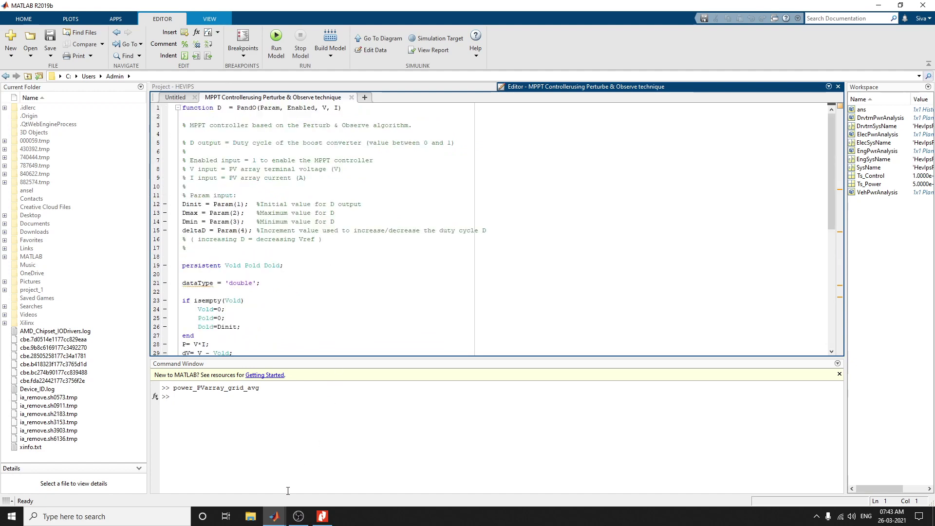
pyautogui.moveTo(275, 516)
pyautogui.click(327, 466)
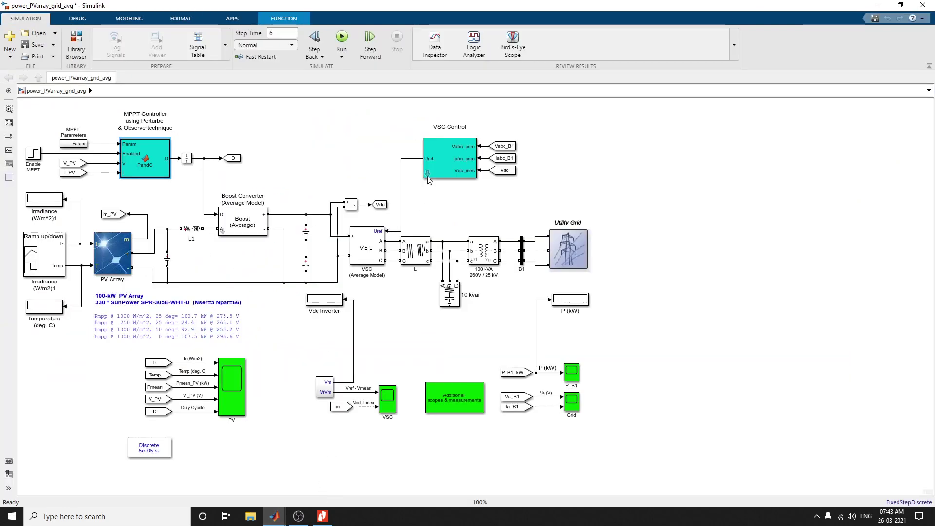
pyautogui.doubleClick(445, 162)
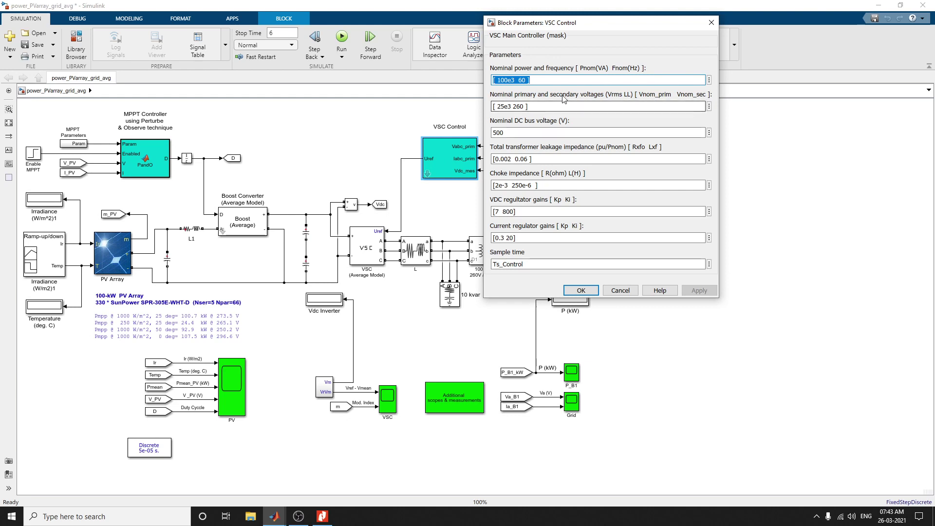
pyautogui.click(587, 210)
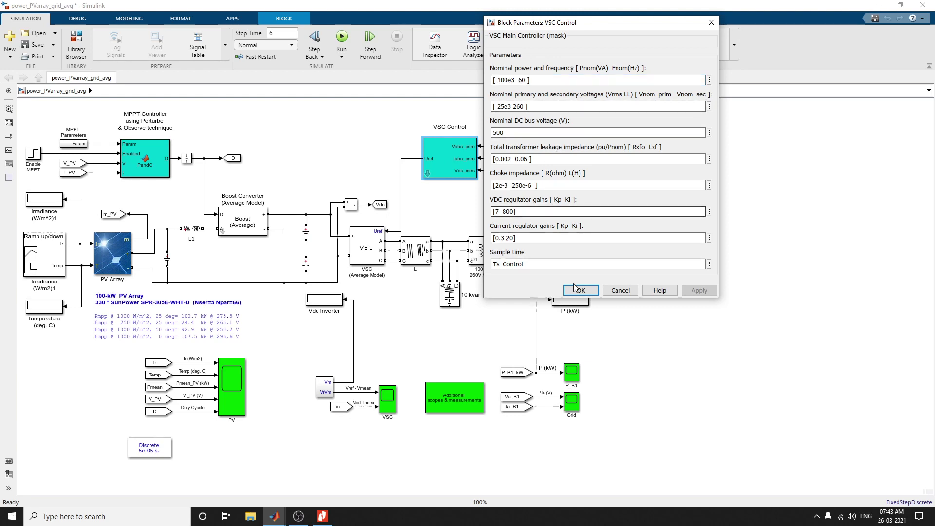
pyautogui.click(629, 290)
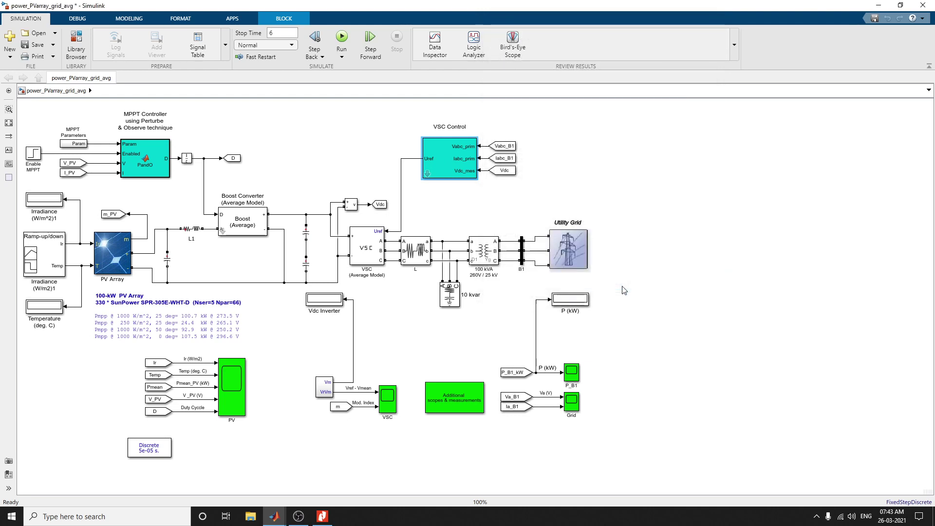
pyautogui.doubleClick(581, 251)
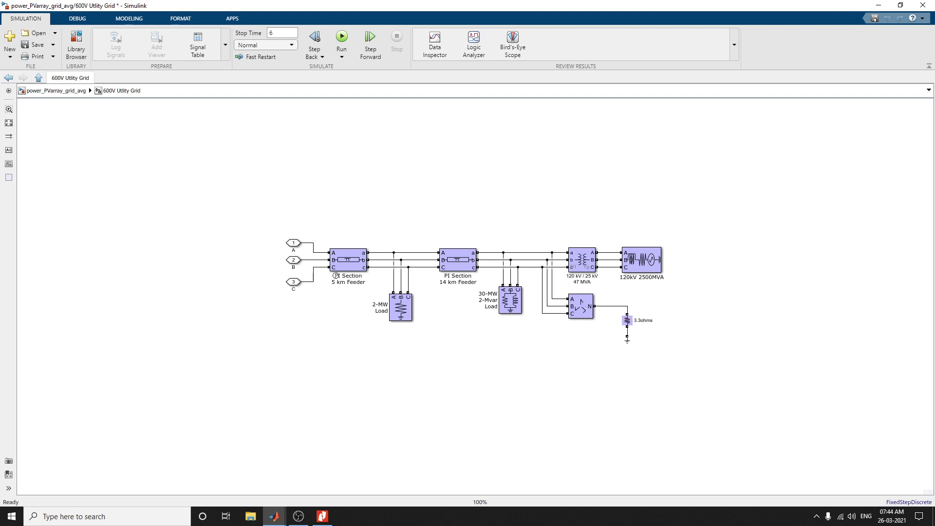
pyautogui.click(14, 78)
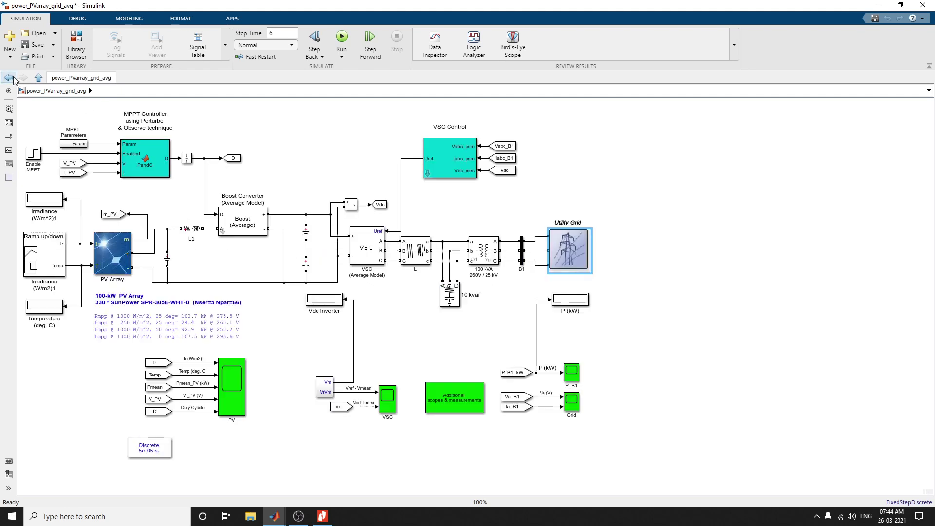
pyautogui.doubleClick(363, 254)
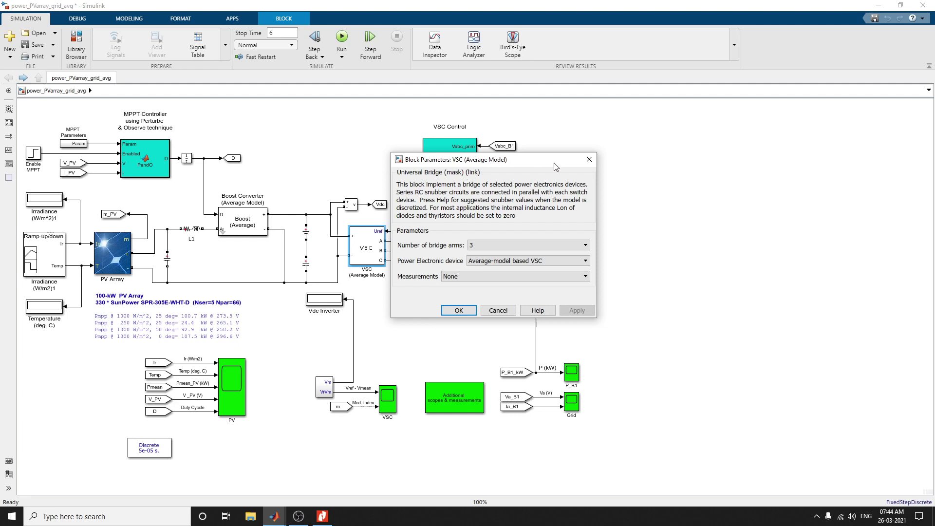
pyautogui.click(589, 159)
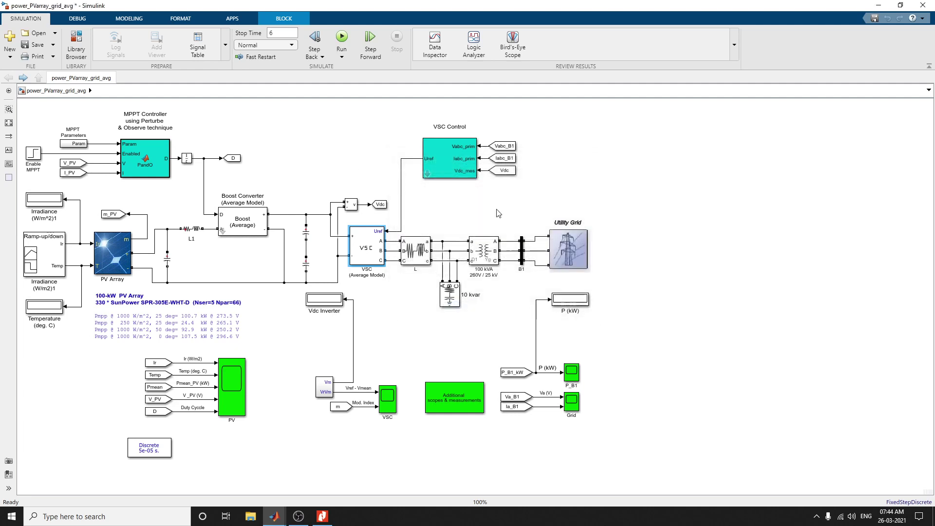
pyautogui.doubleClick(248, 223)
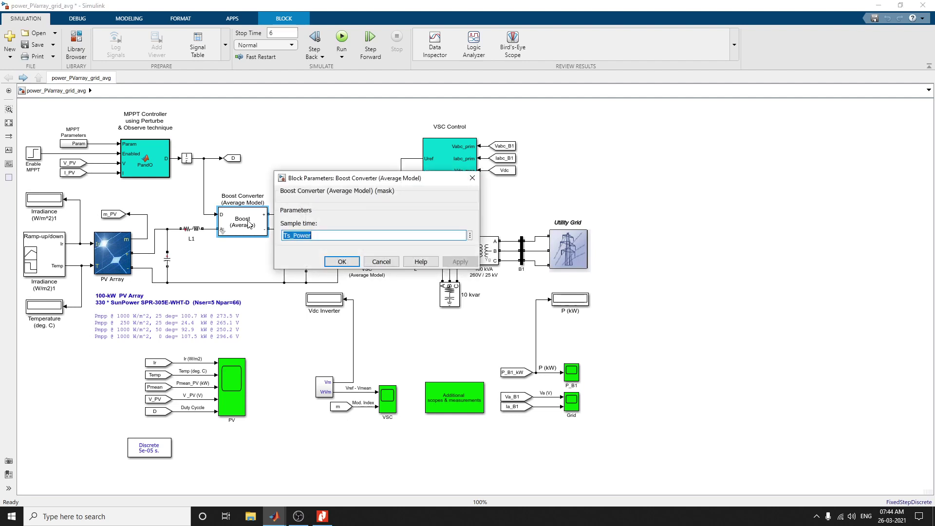
pyautogui.click(385, 265)
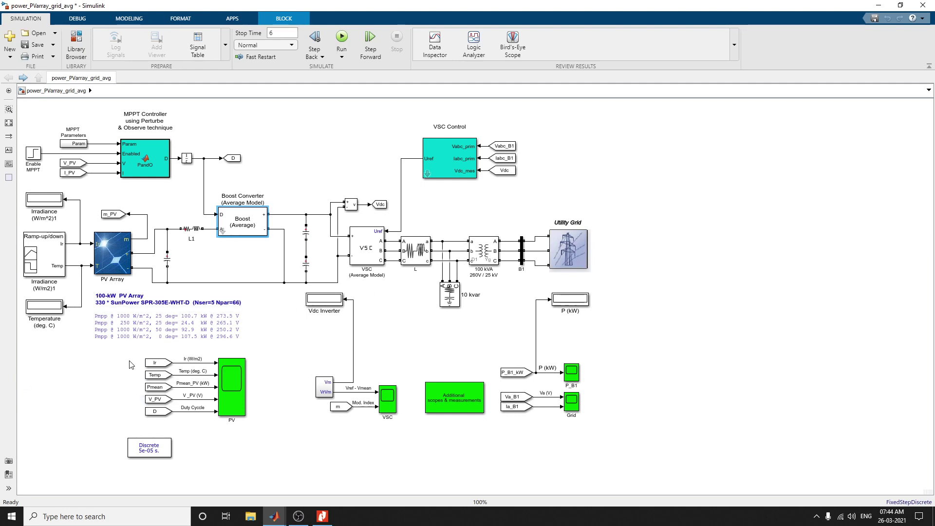
# Point out the 10 kvar capacitor and VSC average-model blocks, then run the simulation
pyautogui.click(456, 296)
pyautogui.click(54, 451)
pyautogui.click(354, 264)
pyautogui.click(268, 359)
pyautogui.click(341, 39)
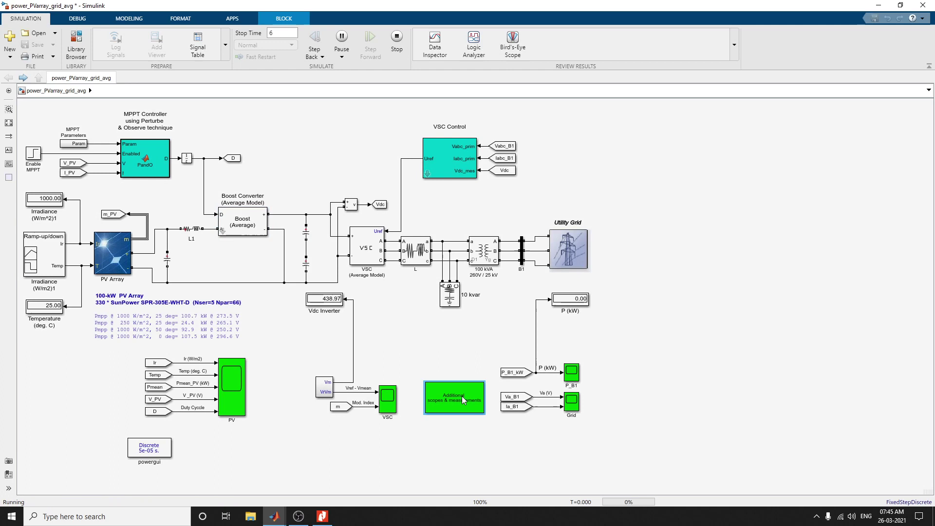
# Maximize the PV scope and scale the X and Y axes limits of all plots
pyautogui.doubleClick(462, 397)
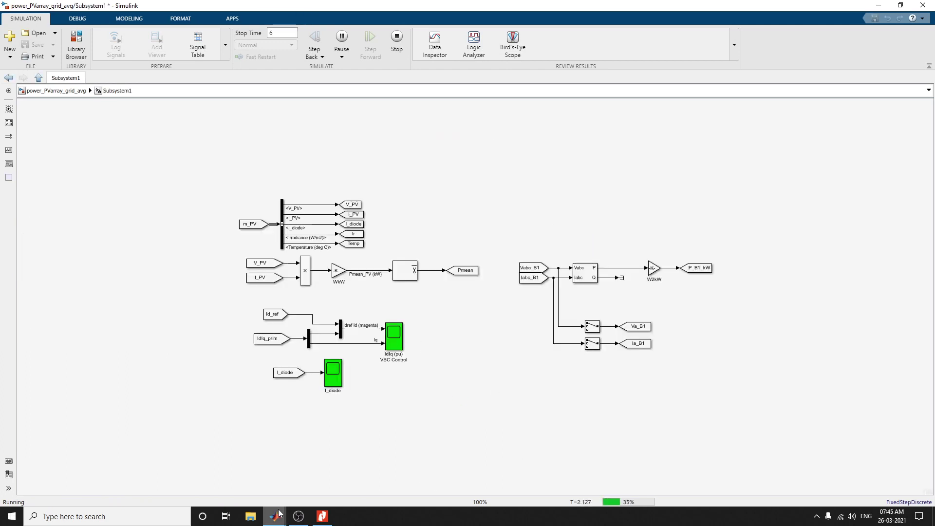
pyautogui.click(9, 78)
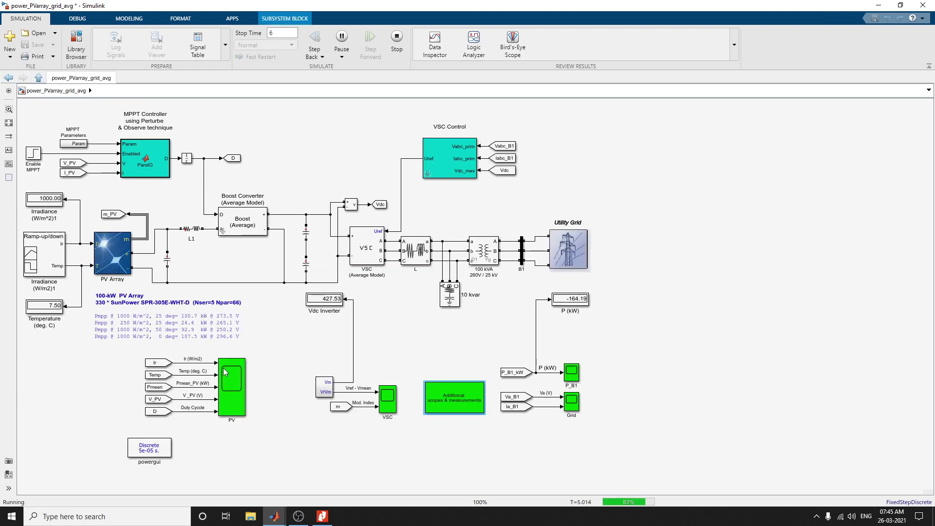
pyautogui.click(230, 393)
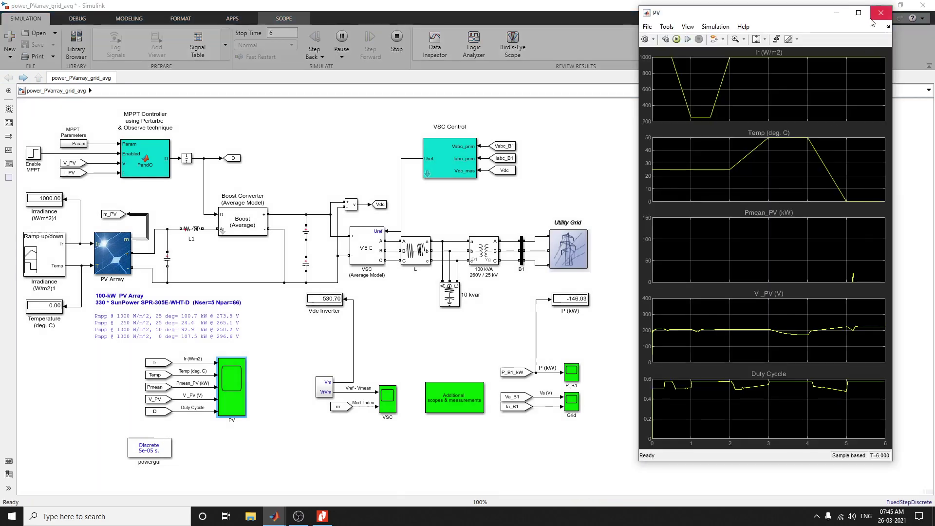
pyautogui.click(859, 12)
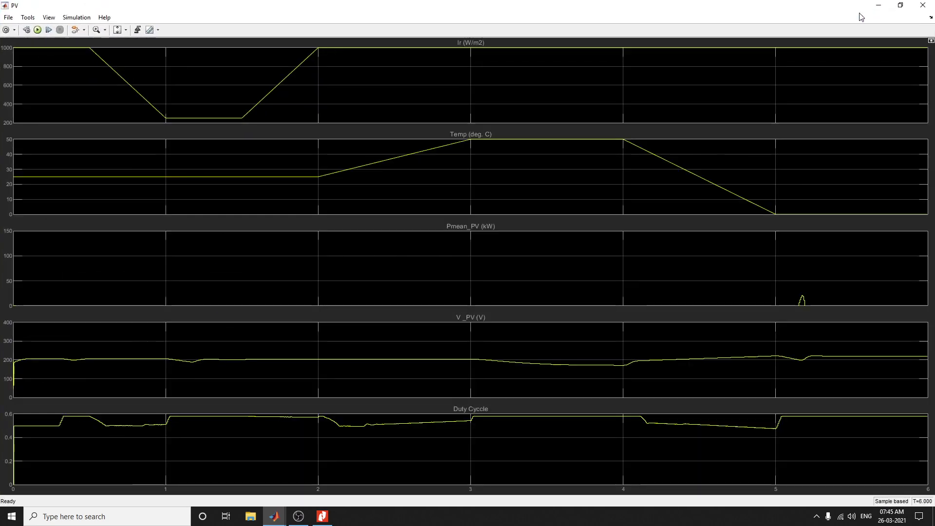
pyautogui.click(125, 31)
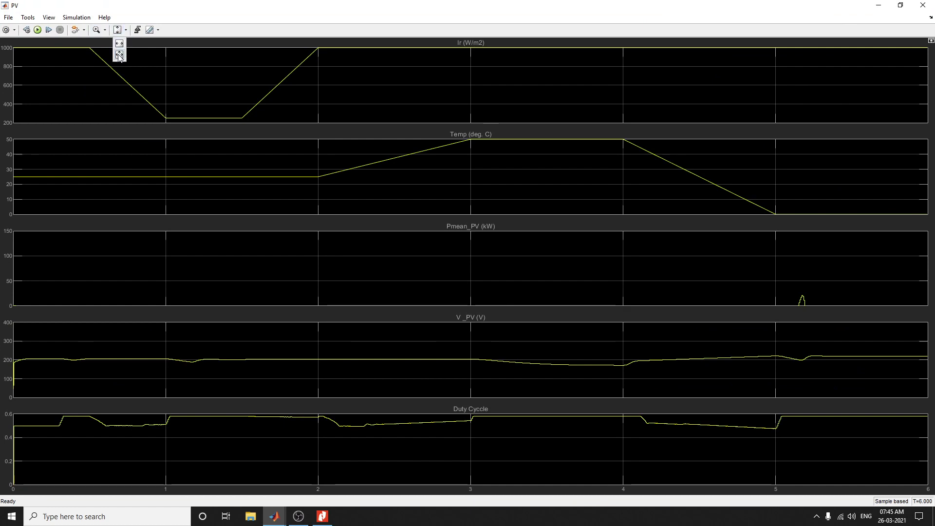
pyautogui.click(118, 54)
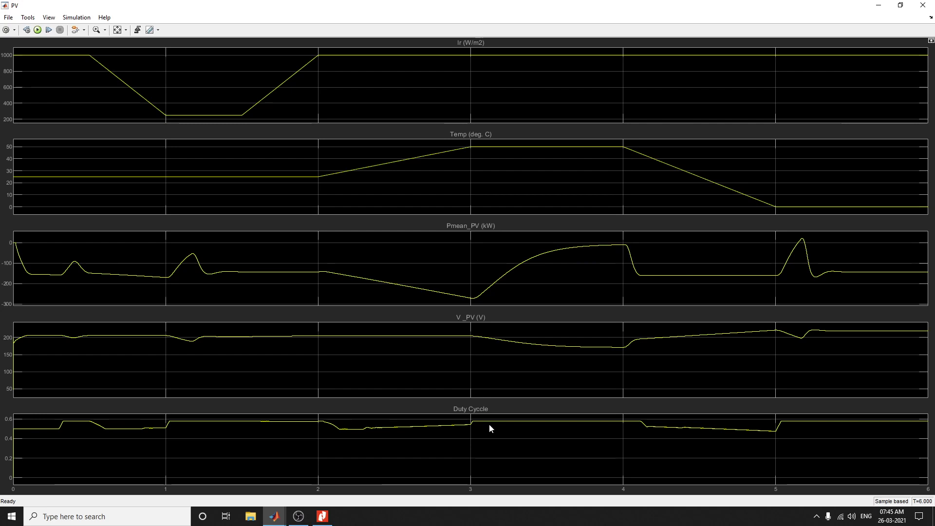
# Open the Additional scopes & measurements subsystem and maximize the IdIq (pu) VSC Control scope
pyautogui.moveTo(274, 517)
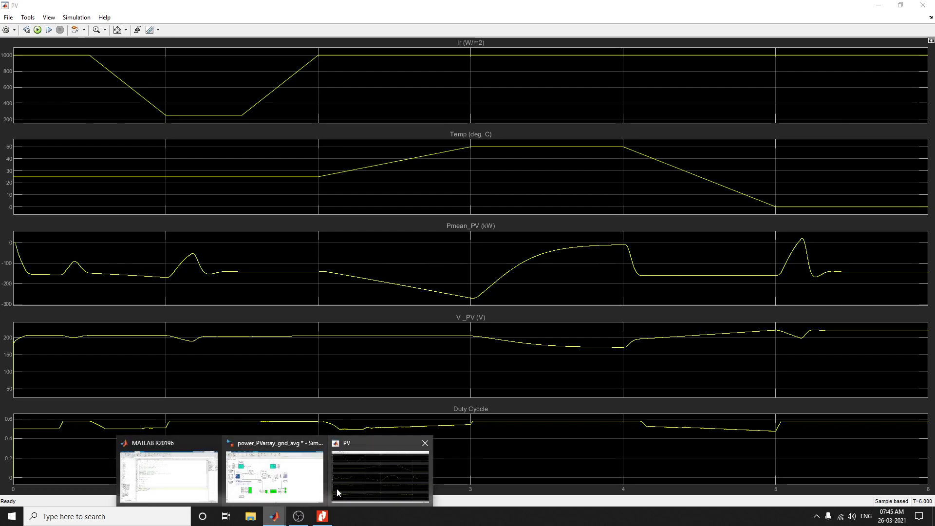
pyautogui.click(304, 482)
pyautogui.doubleClick(451, 400)
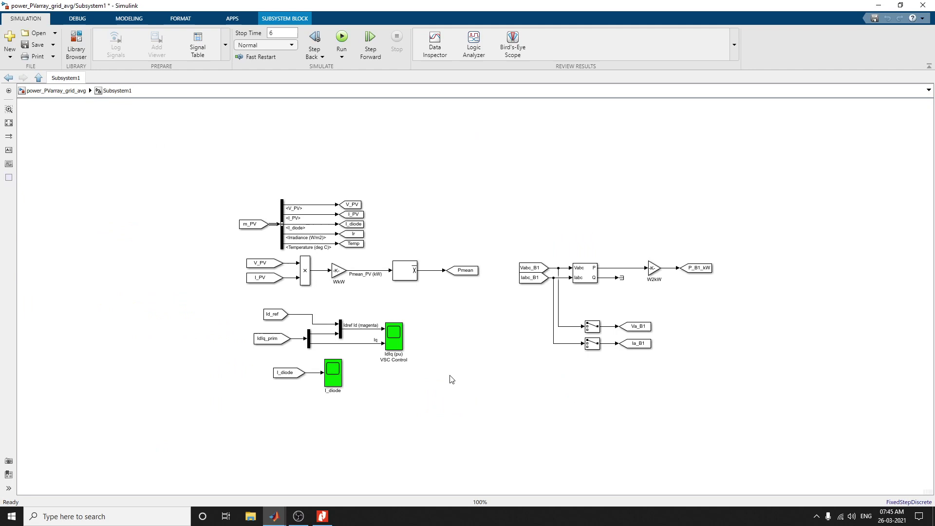
pyautogui.click(396, 338)
pyautogui.doubleClick(396, 338)
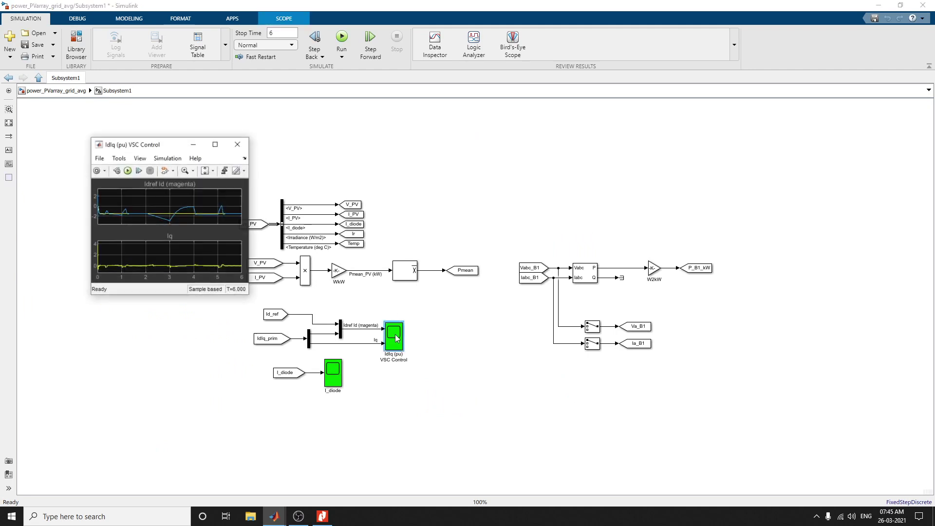
pyautogui.click(215, 145)
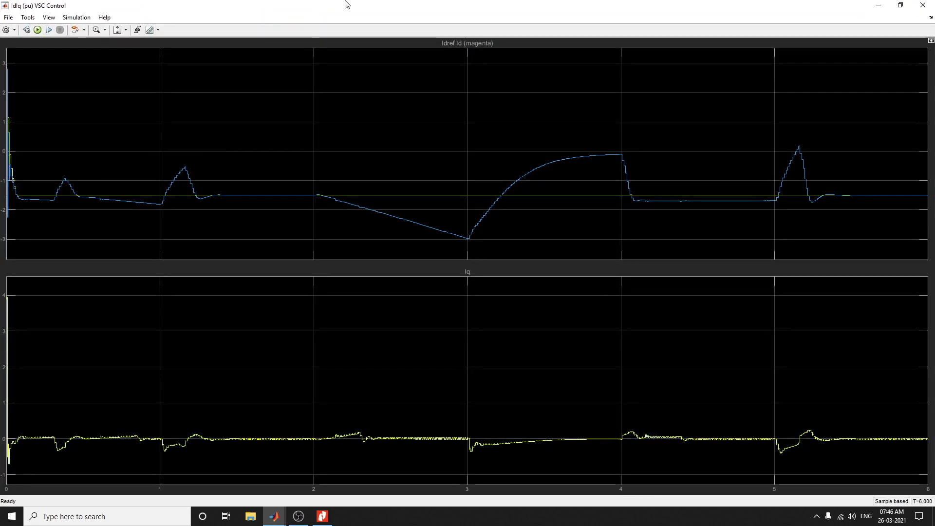
# Maximize the I_diode scope, then return to the subsystem window
pyautogui.moveTo(274, 514)
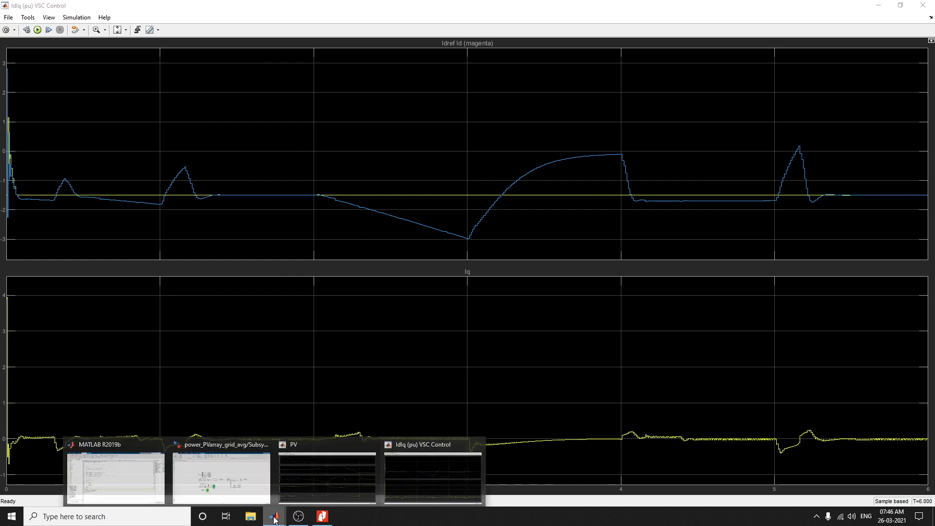
pyautogui.click(236, 481)
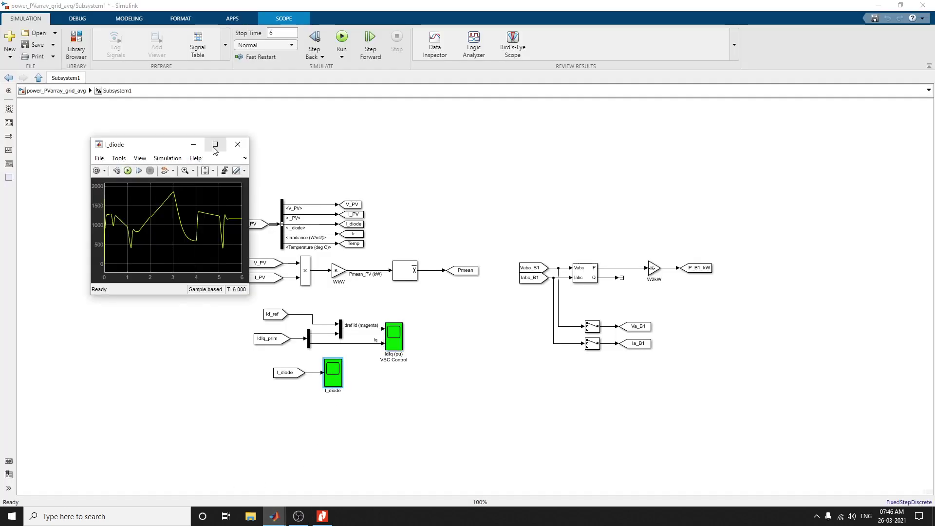
pyautogui.click(220, 145)
pyautogui.moveTo(275, 516)
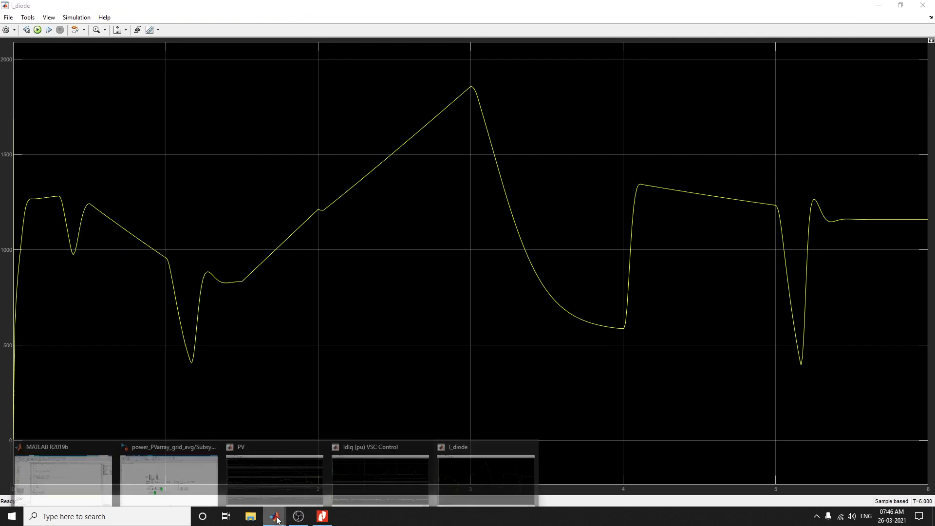
pyautogui.click(236, 481)
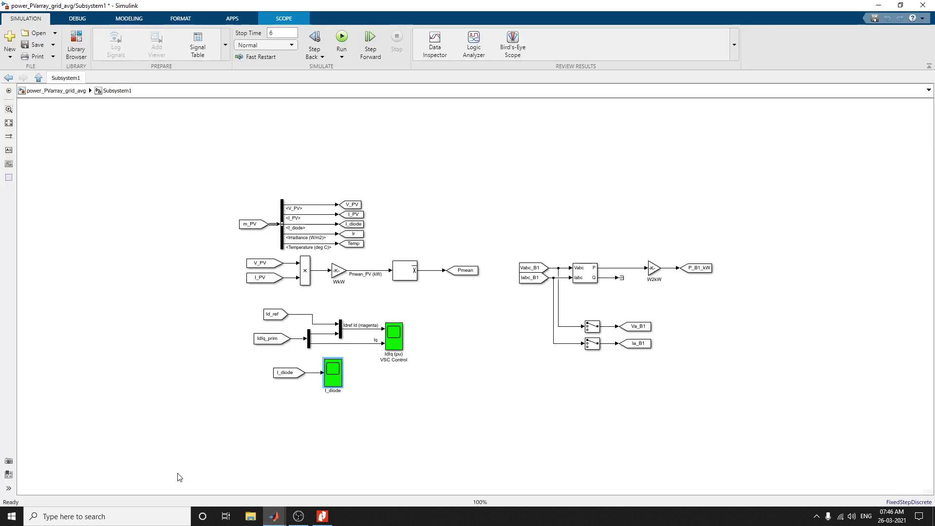
# Go back to the top-level model and open the PV scope block
pyautogui.click(8, 78)
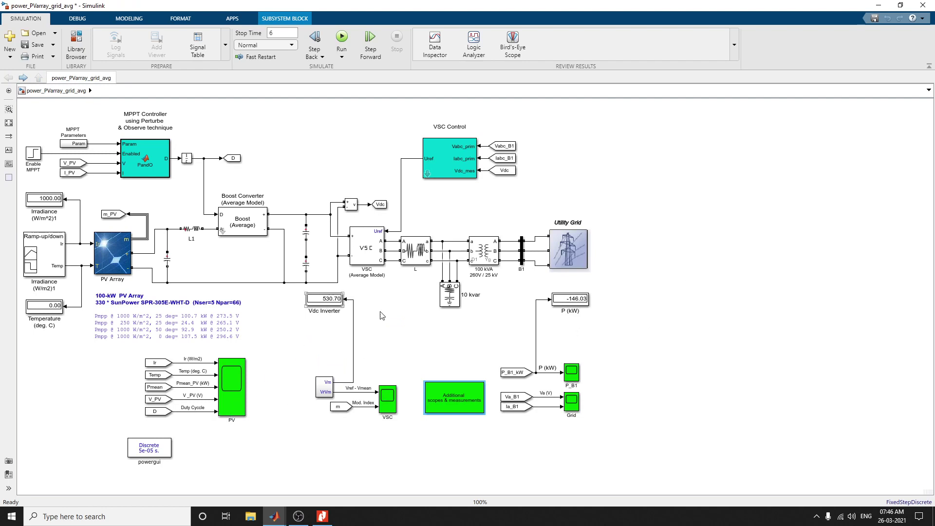
pyautogui.doubleClick(234, 384)
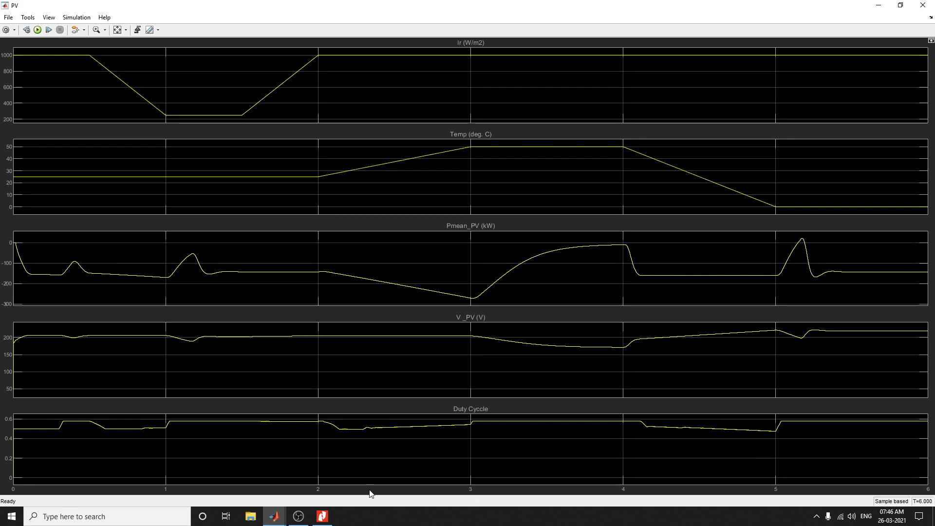
# Reopen the PV scope and turn on two-cursor measurements for the Duty Cycle trace
pyautogui.moveTo(274, 517)
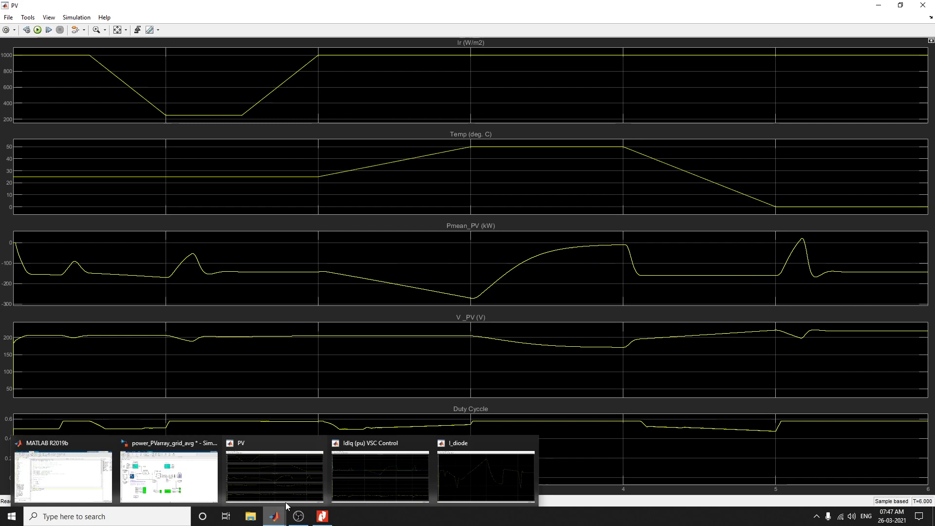
pyautogui.click(180, 471)
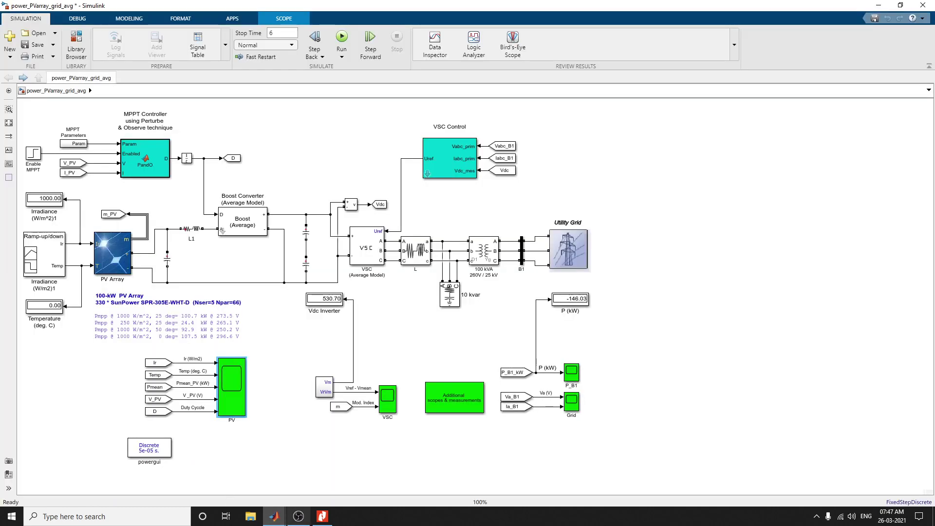
pyautogui.doubleClick(232, 386)
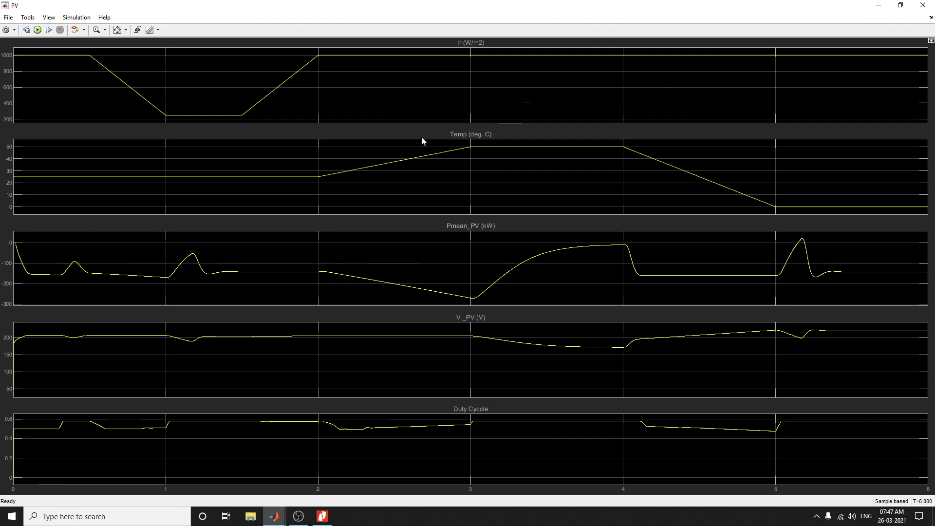
pyautogui.click(51, 18)
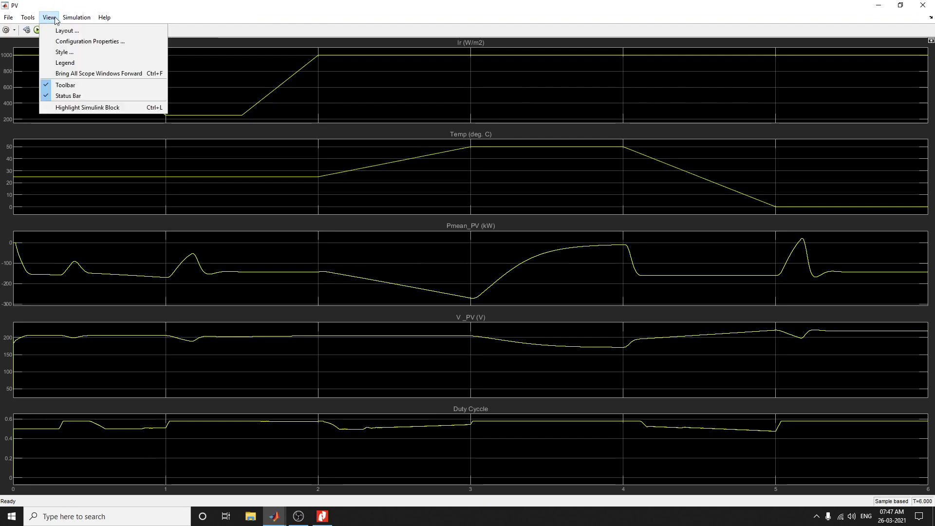
pyautogui.click(27, 18)
pyautogui.moveTo(52, 108)
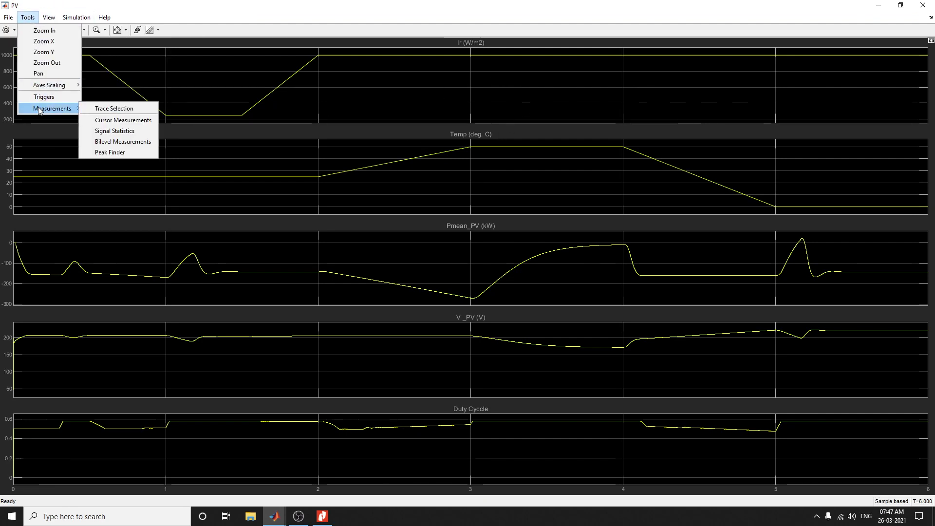
pyautogui.click(112, 120)
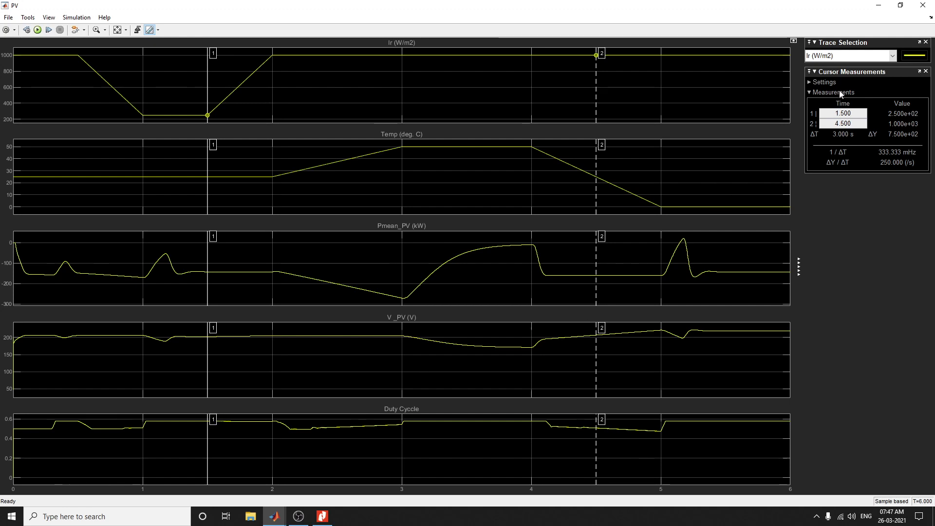
pyautogui.click(851, 58)
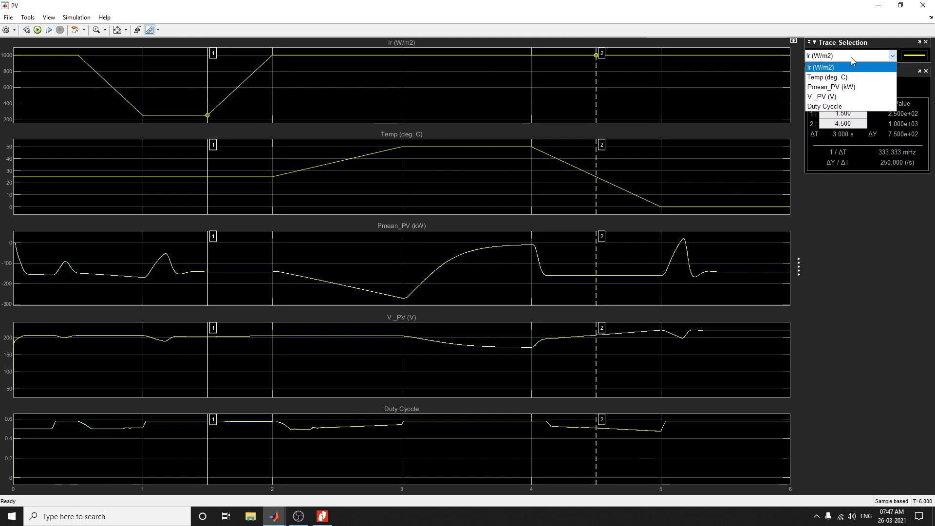
pyautogui.click(831, 107)
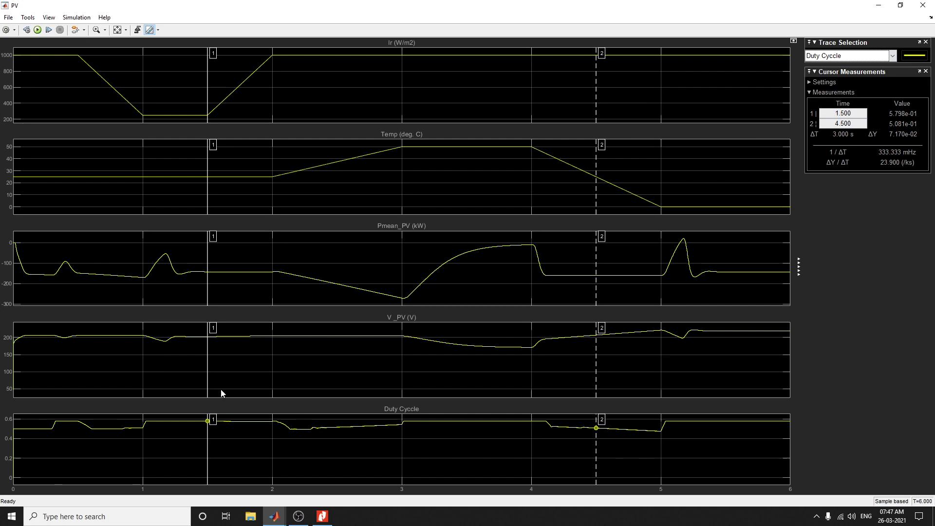
# Show legends in the scope plots and add signal statistics
pyautogui.click(49, 17)
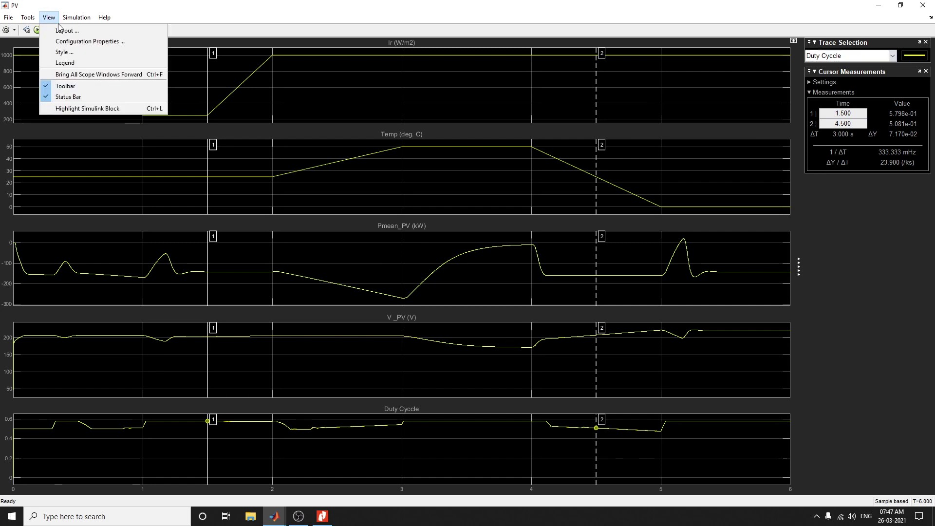
pyautogui.click(68, 53)
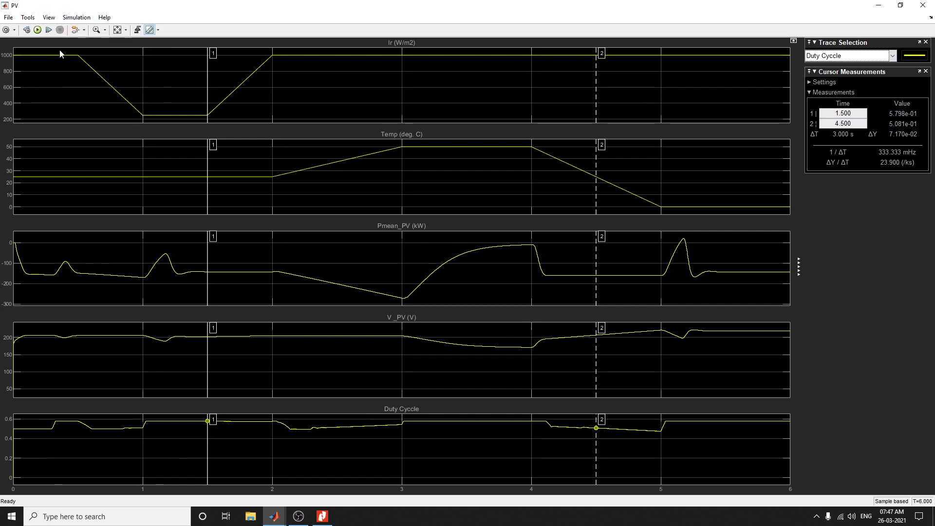
pyautogui.click(27, 18)
pyautogui.moveTo(42, 109)
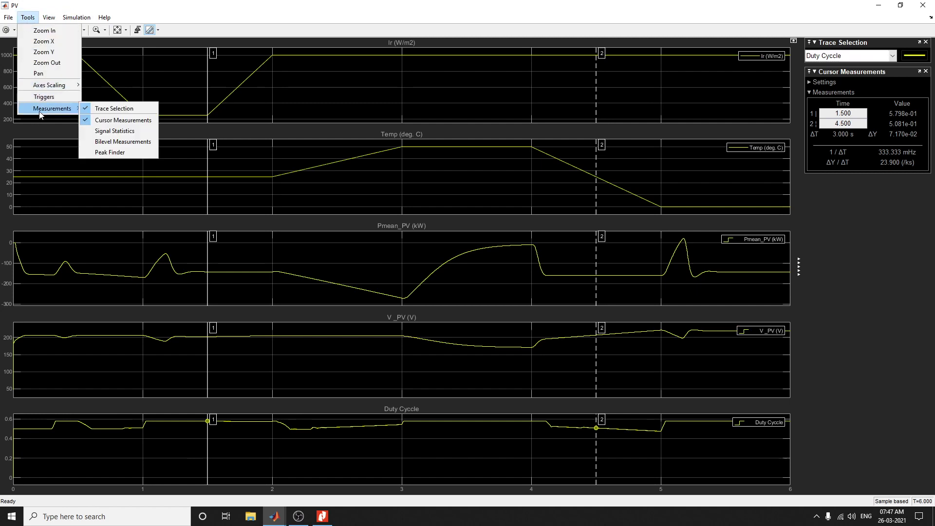
pyautogui.click(97, 130)
# Add bilevel measurements and peak finding for the Duty Cycle trace
pyautogui.click(28, 17)
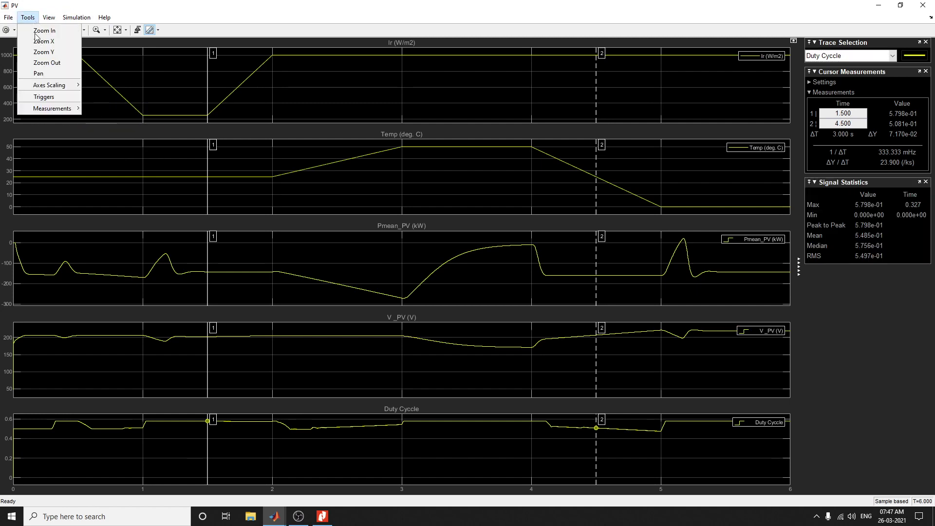
pyautogui.click(113, 141)
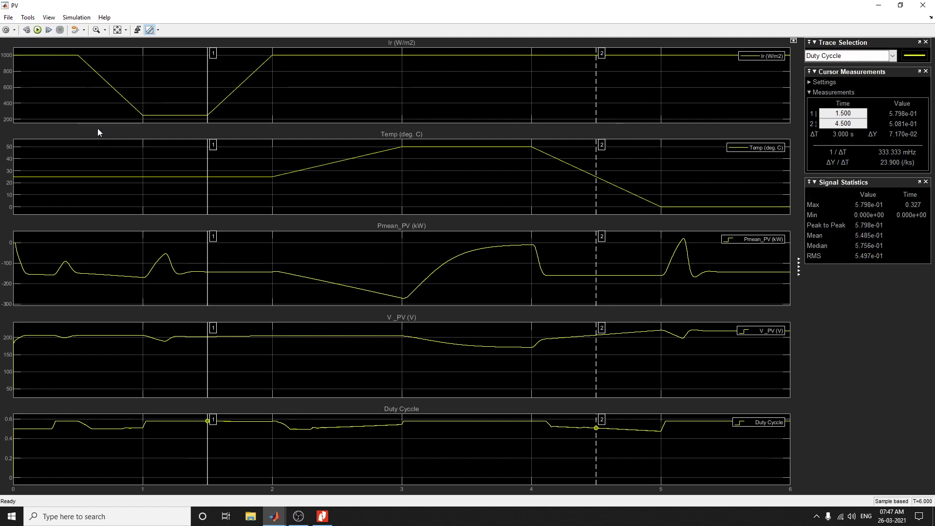
pyautogui.click(48, 17)
pyautogui.moveTo(27, 17)
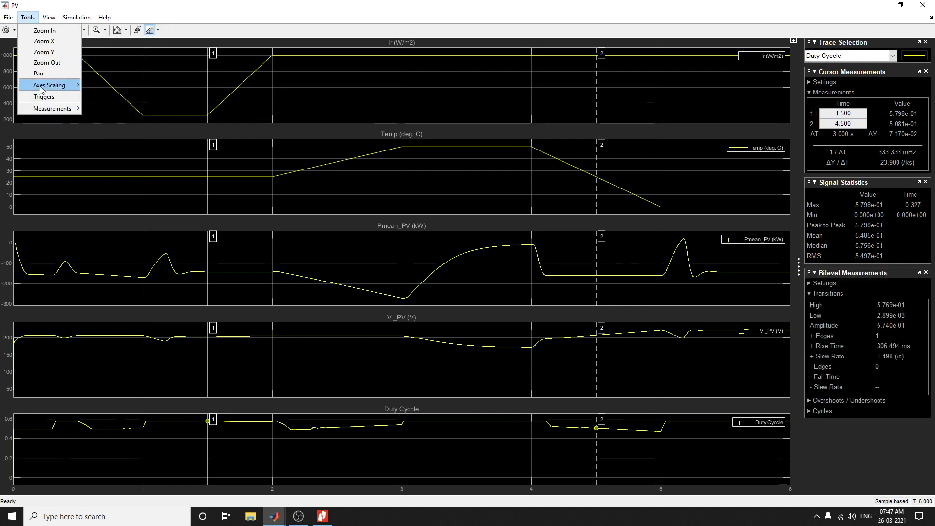
pyautogui.moveTo(48, 109)
pyautogui.click(118, 152)
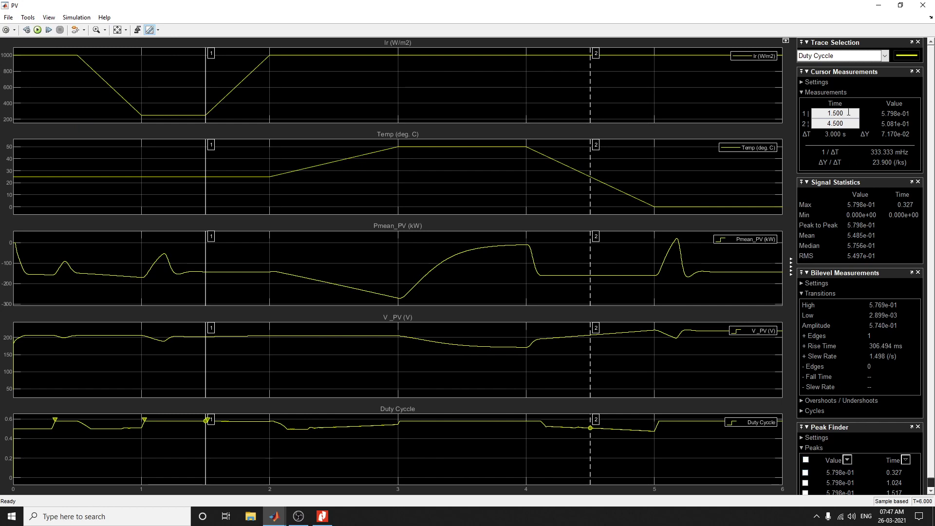
# Keep Duty Cycle selected and drag the cursors to peaks at 0.328 s and 3.294 s
pyautogui.click(841, 55)
pyautogui.click(836, 108)
pyautogui.moveTo(207, 53); pyautogui.dragTo(55, 184)
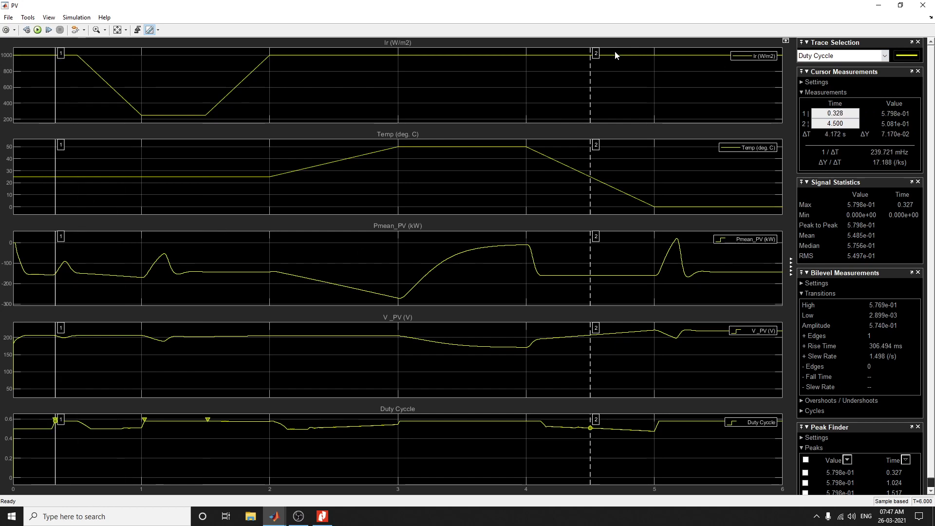
pyautogui.moveTo(596, 53); pyautogui.dragTo(103, 202)
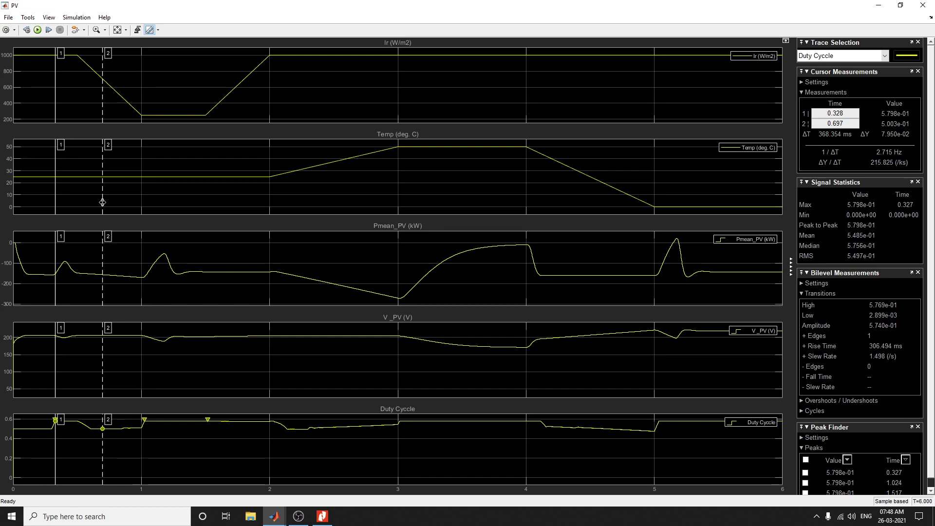
pyautogui.moveTo(103, 203); pyautogui.dragTo(435, 261)
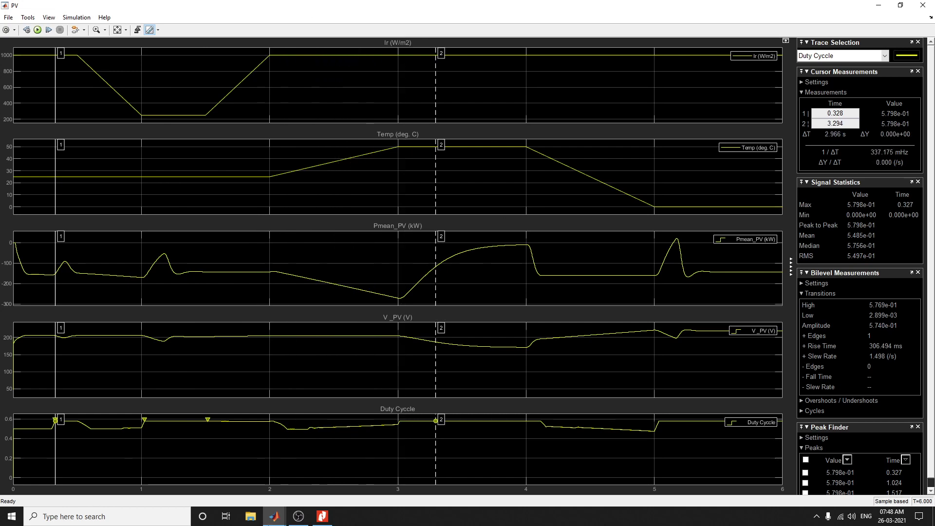
# Switch back to the power_PVarray_grid_avg model window from the MATLAB taskbar preview
pyautogui.moveTo(275, 516)
pyautogui.click(176, 481)
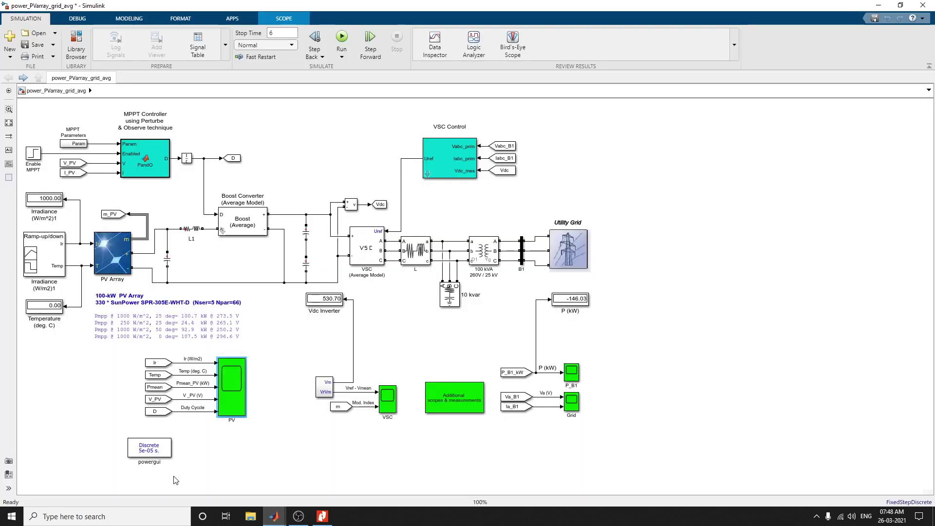